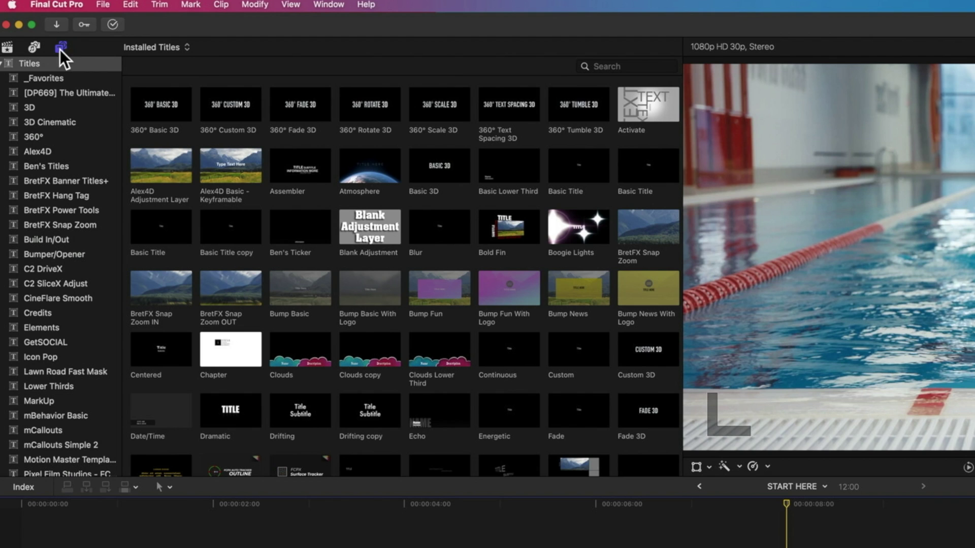
# Step: Browse the installed titles to Polaric GetENDSCREEN and preview its Shrink Left title
pyautogui.click(6, 48)
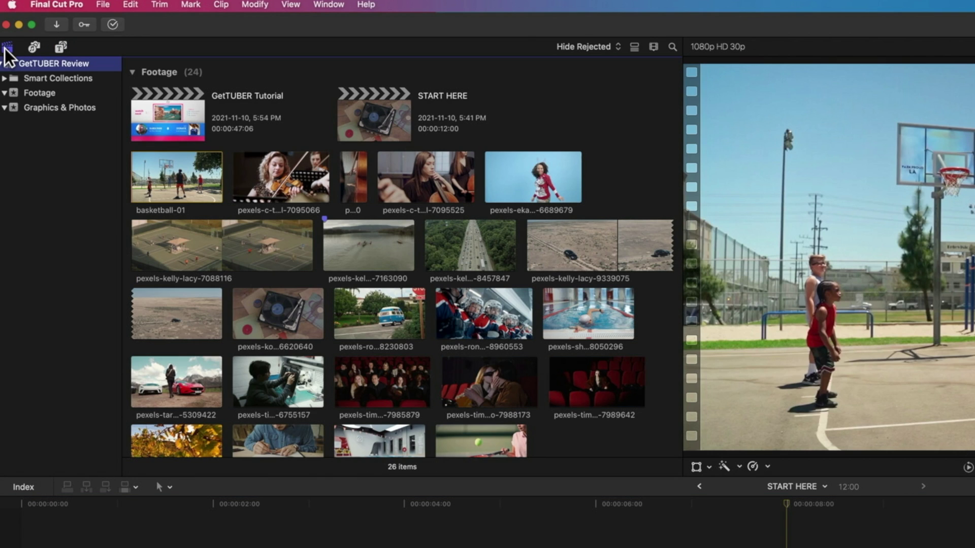
pyautogui.click(62, 47)
pyautogui.scroll(-1, 50, 121)
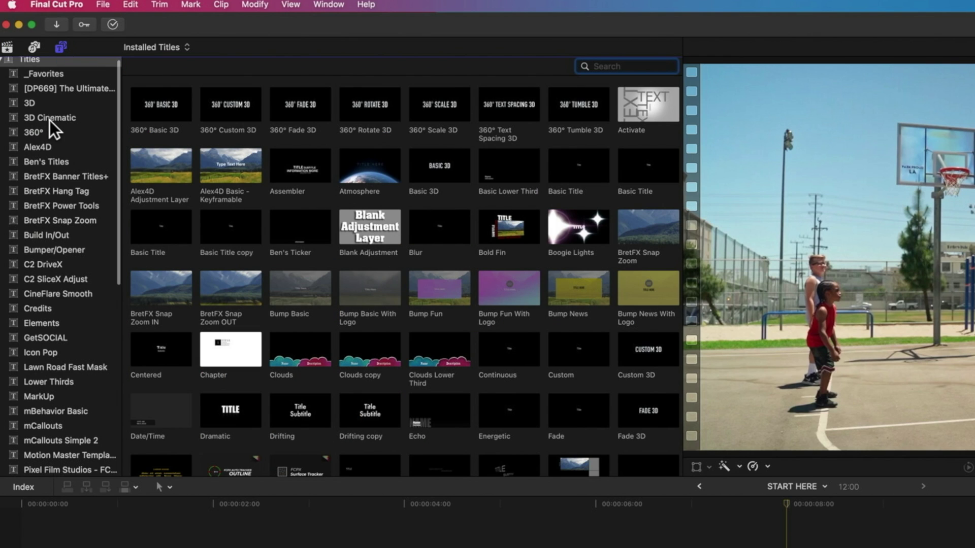
pyautogui.scroll(-1, 50, 121)
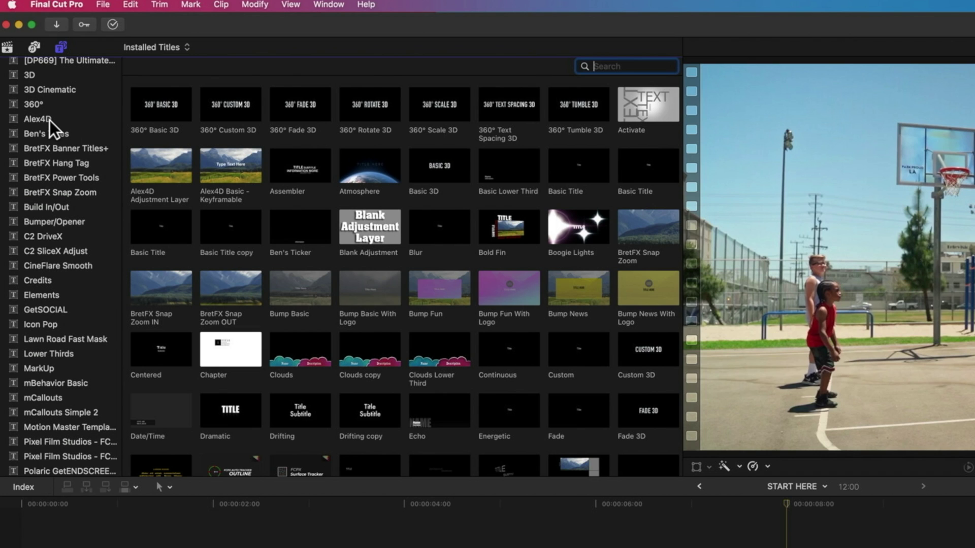
pyautogui.scroll(-3, 50, 120)
pyautogui.scroll(-2, 50, 121)
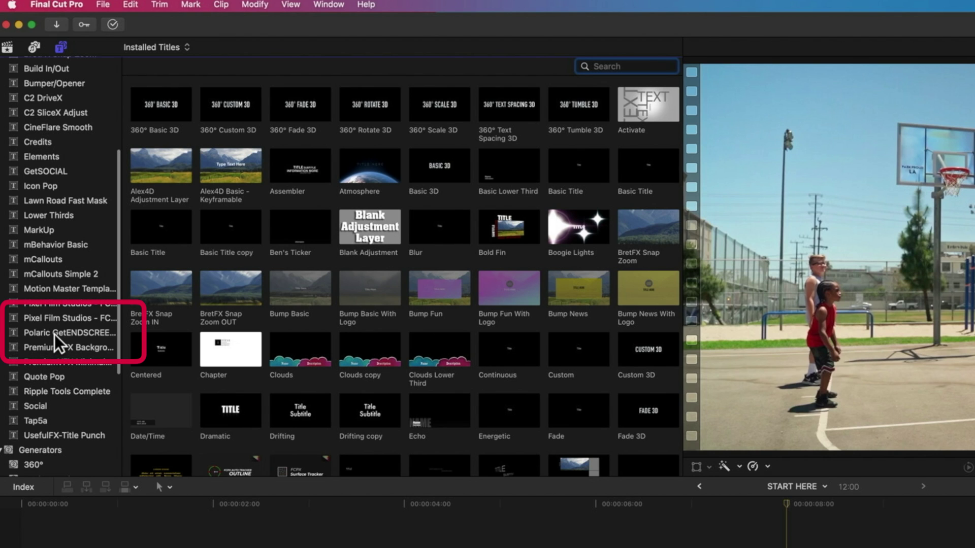
pyautogui.click(54, 334)
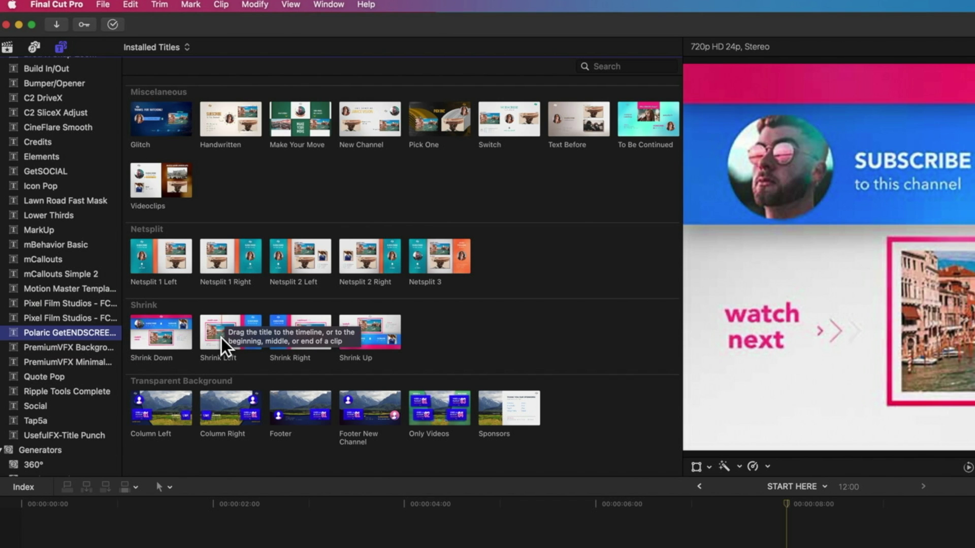
pyautogui.click(218, 337)
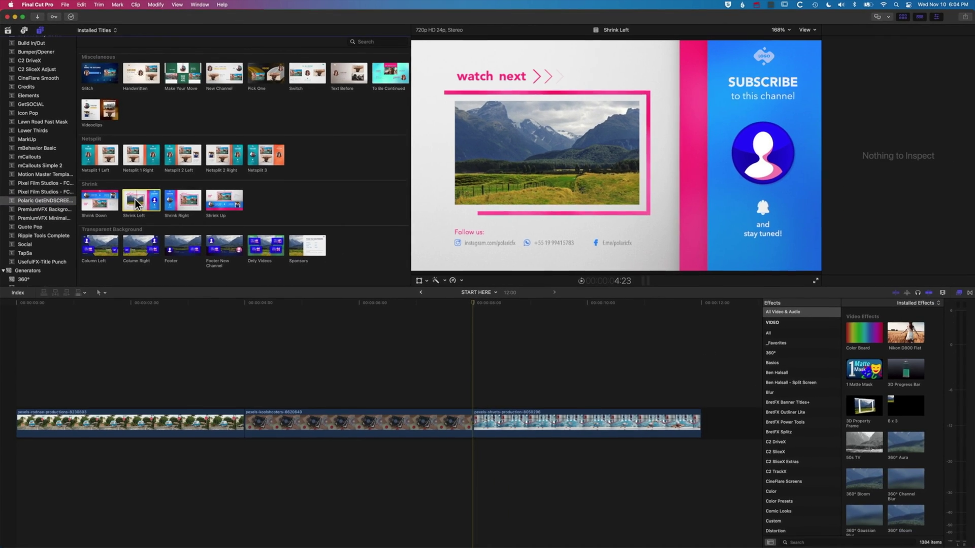
# Step: Append the Shrink Left title after the last clip, fit the project, and play it
pyautogui.moveTo(174, 264); pyautogui.dragTo(708, 431)
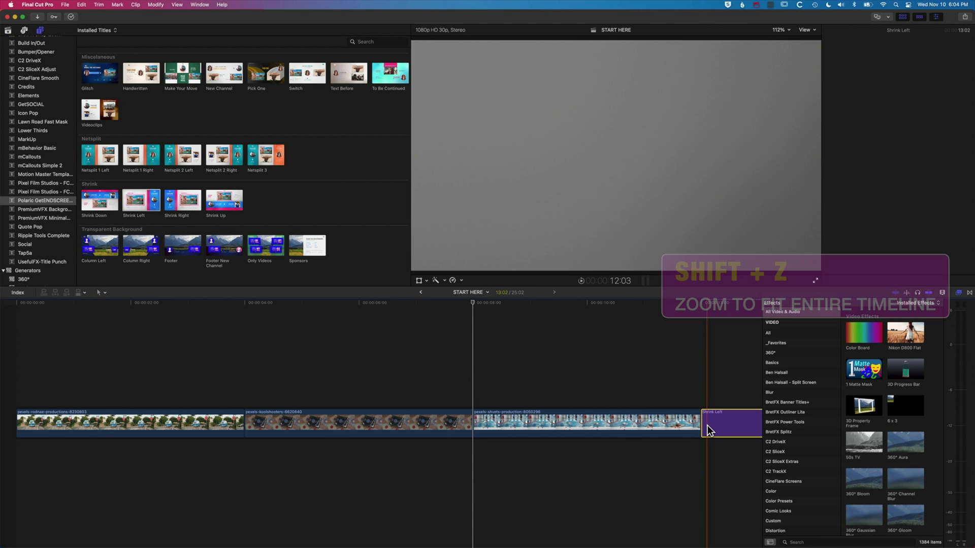
pyautogui.hotkey('shift', 'z')
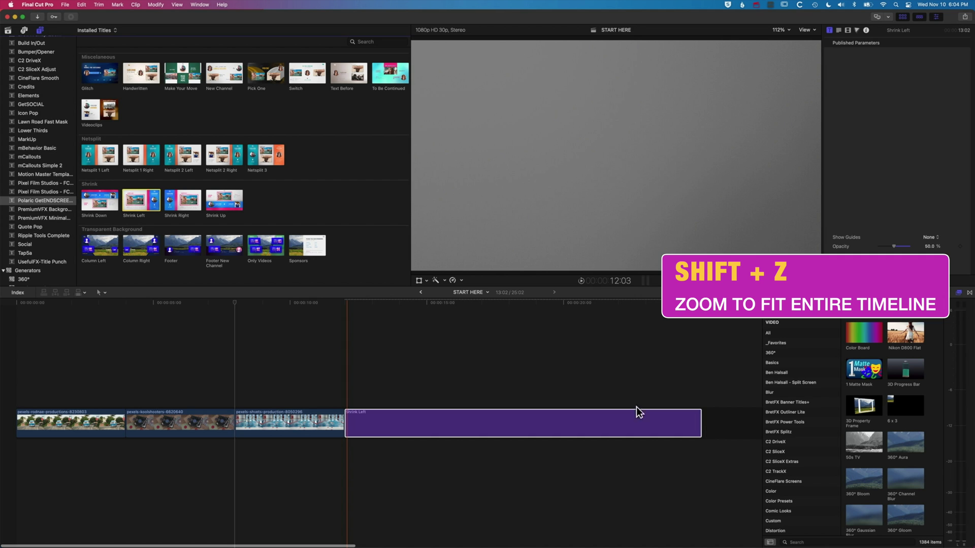
pyautogui.press('space')
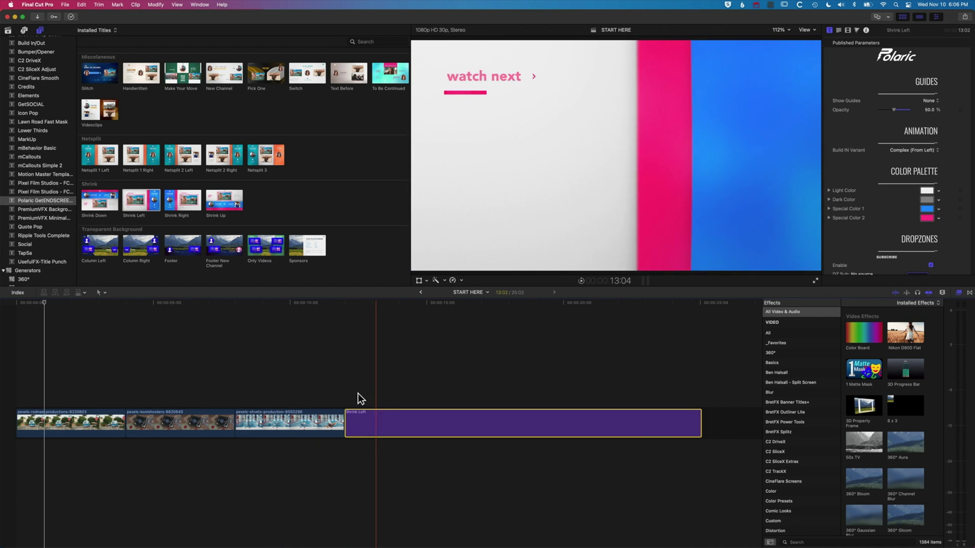
# Step: Replay from the swimmer clip into the title, then drag the title off the main storyline
pyautogui.click(315, 378)
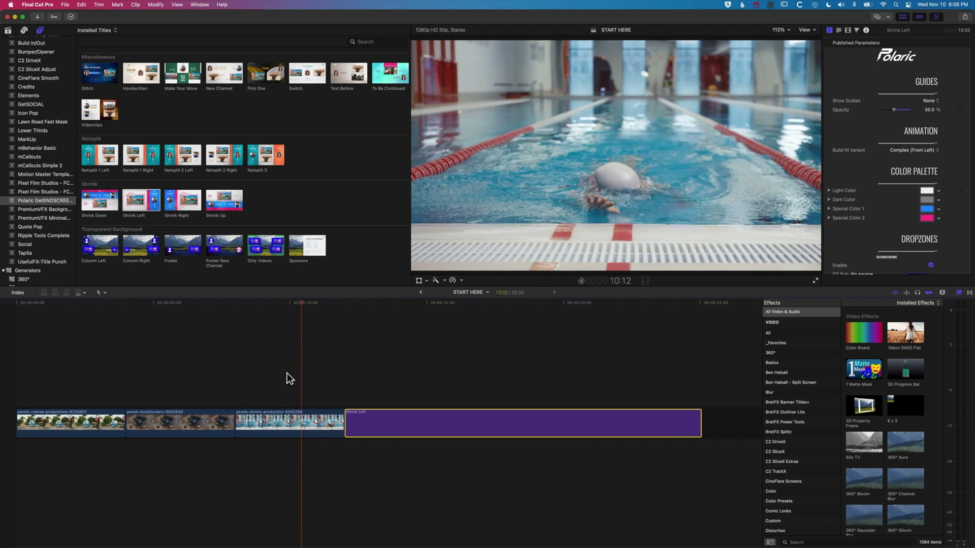
pyautogui.press('space')
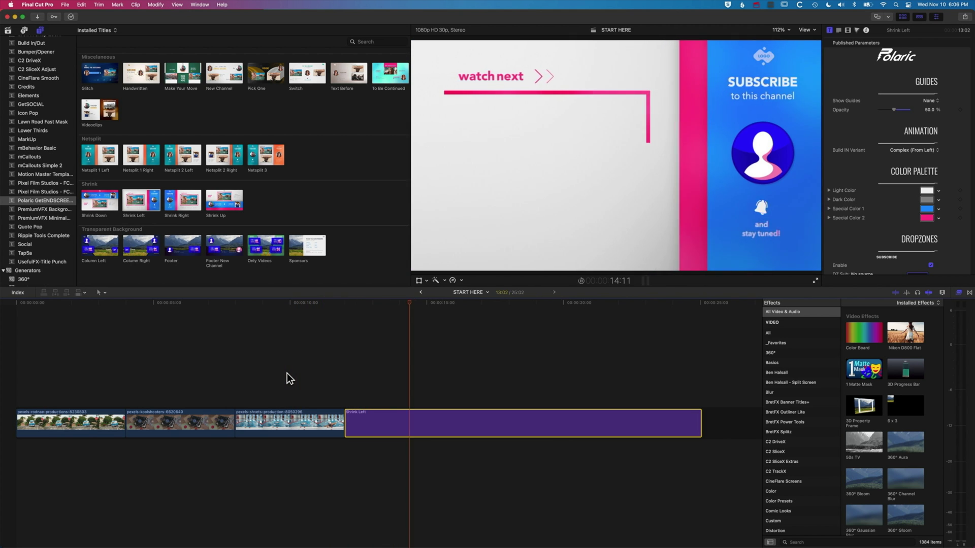
pyautogui.press('space')
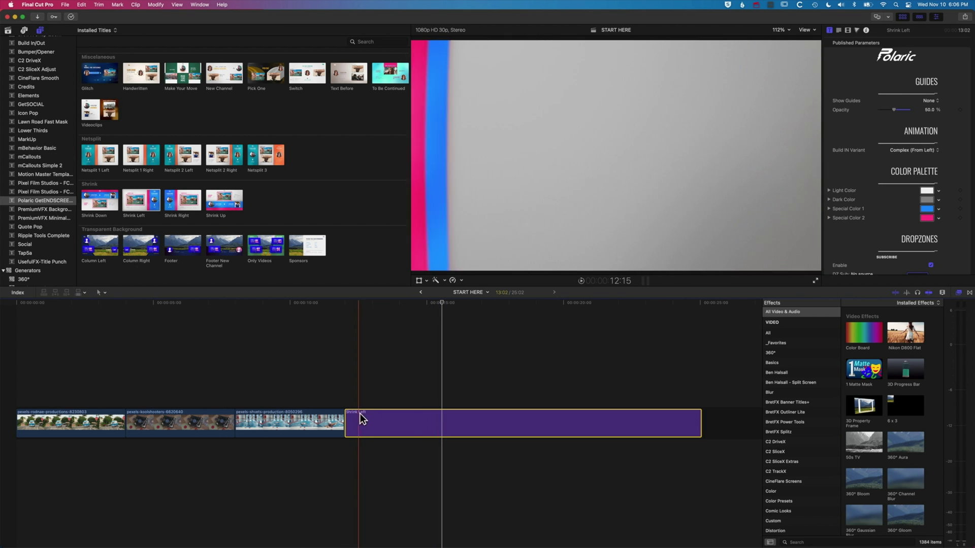
pyautogui.moveTo(370, 424); pyautogui.dragTo(272, 404)
# Step: Connect the title above the pool clip, lengthen the clip beneath it, replay, and park at 13:06
pyautogui.click(252, 389)
pyautogui.moveTo(344, 424); pyautogui.dragTo(397, 425)
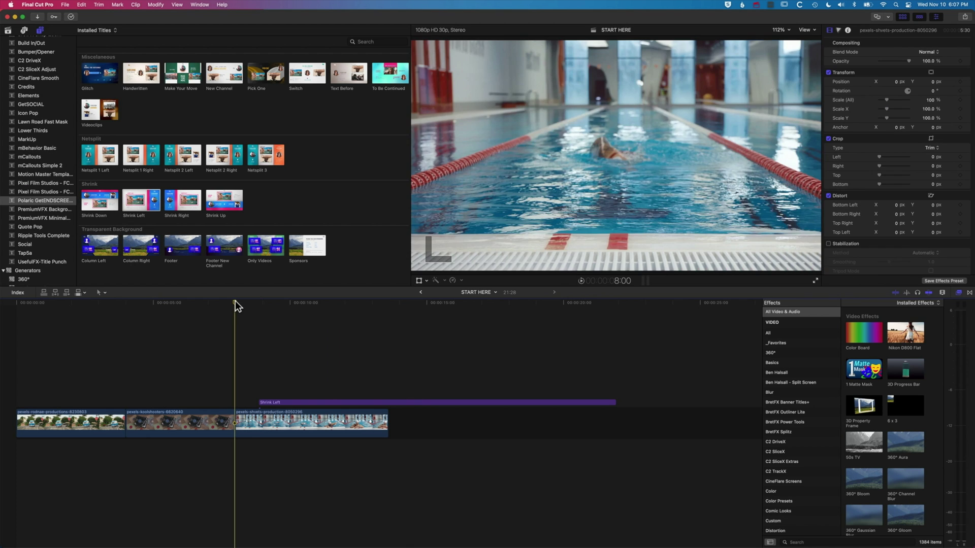
pyautogui.press('space')
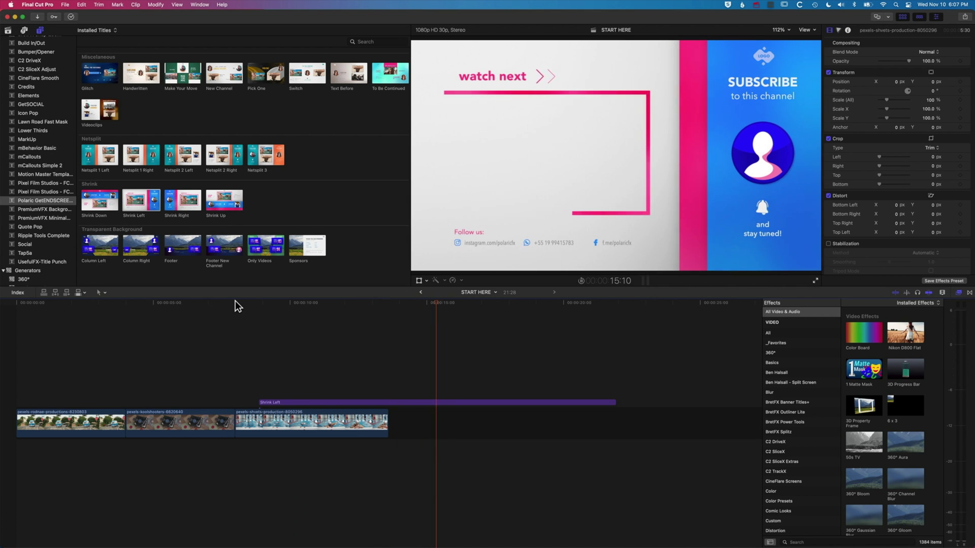
pyautogui.press('space')
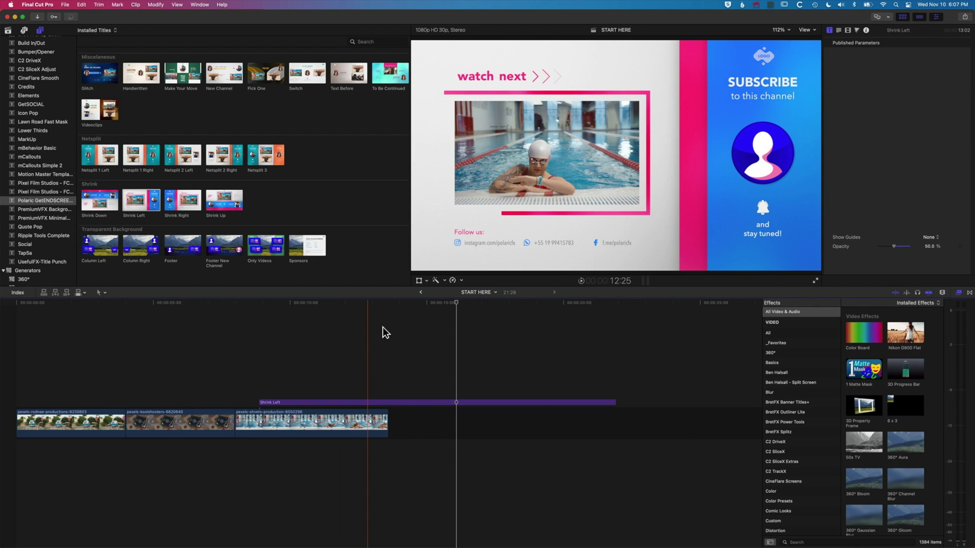
pyautogui.press('space')
pyautogui.press('space')
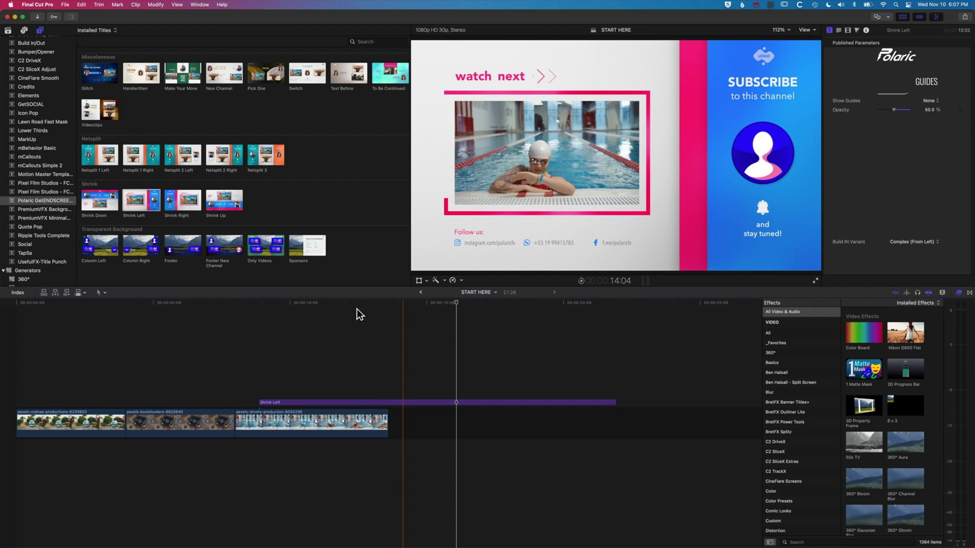
pyautogui.click(377, 303)
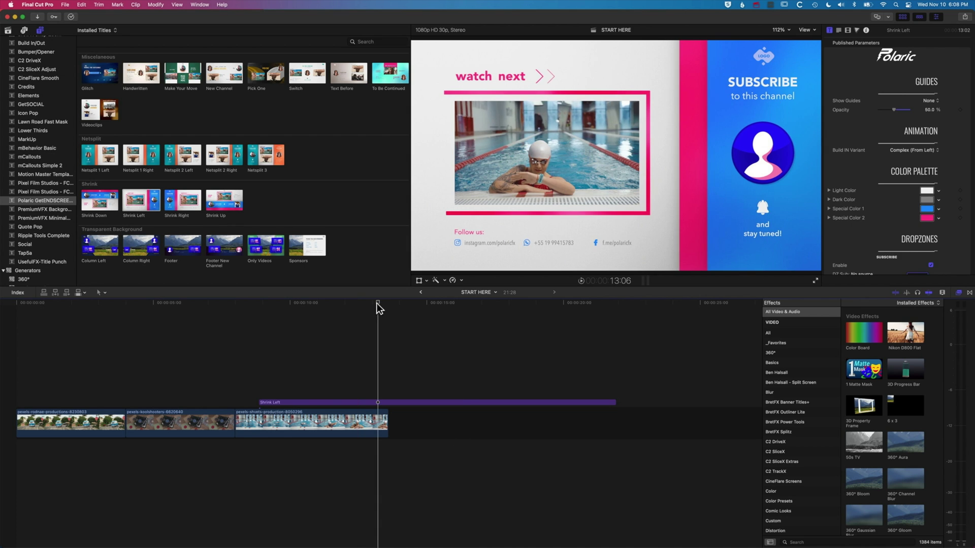
# Step: Drag swimming-02 from the library into the storyline after the pool clip
pyautogui.click(7, 31)
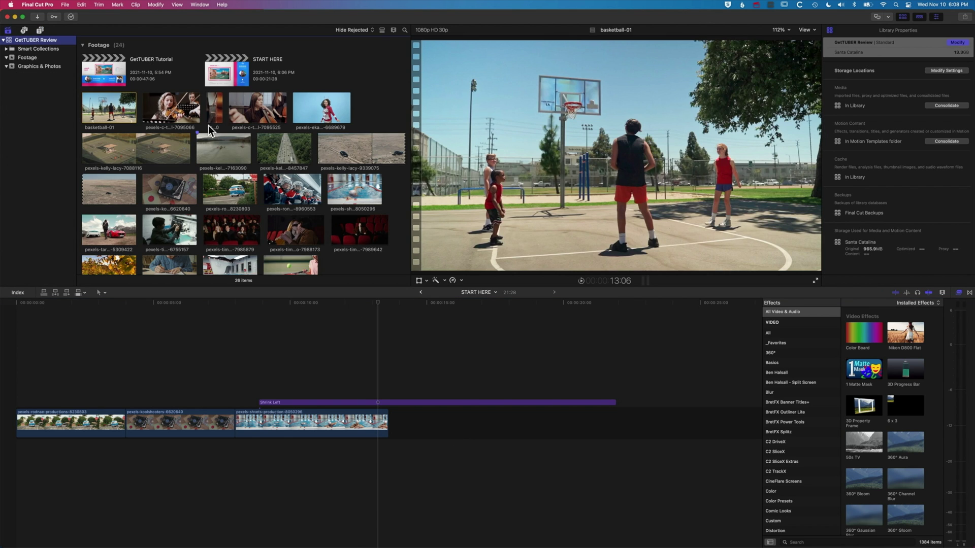
pyautogui.scroll(-3, 184, 188)
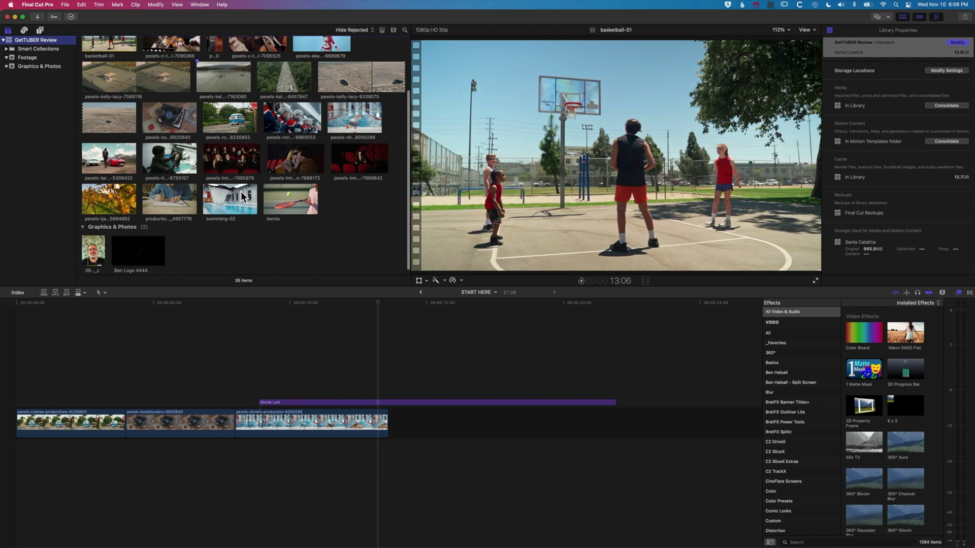
pyautogui.click(228, 203)
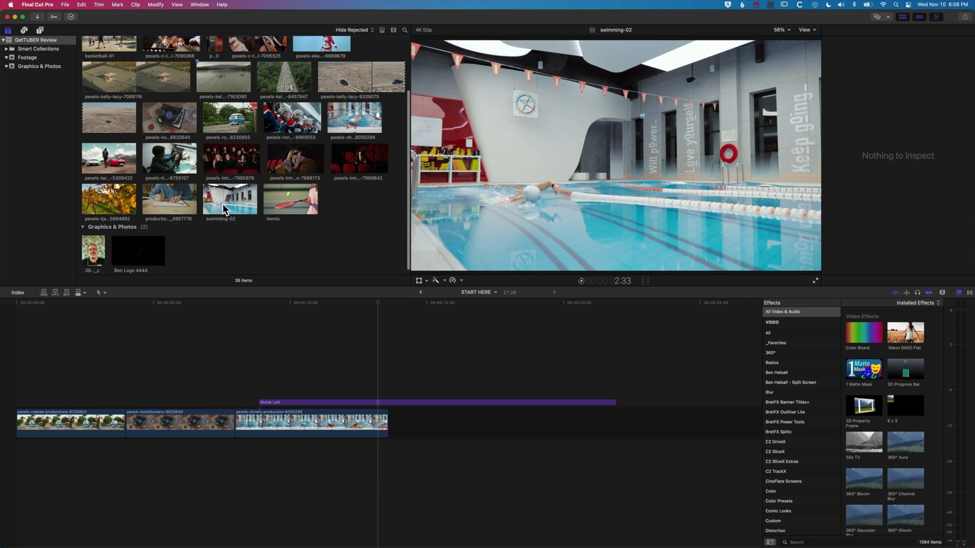
pyautogui.moveTo(220, 203); pyautogui.dragTo(394, 414)
# Step: Show the new clip's Inspector, play from 13:06, and move the playhead to 16:03
pyautogui.press('super+4')
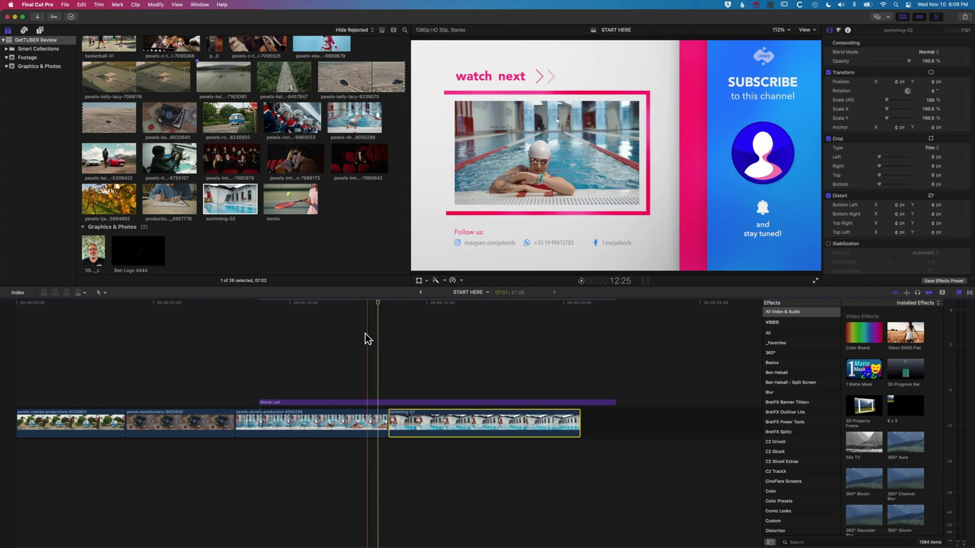
pyautogui.press('space')
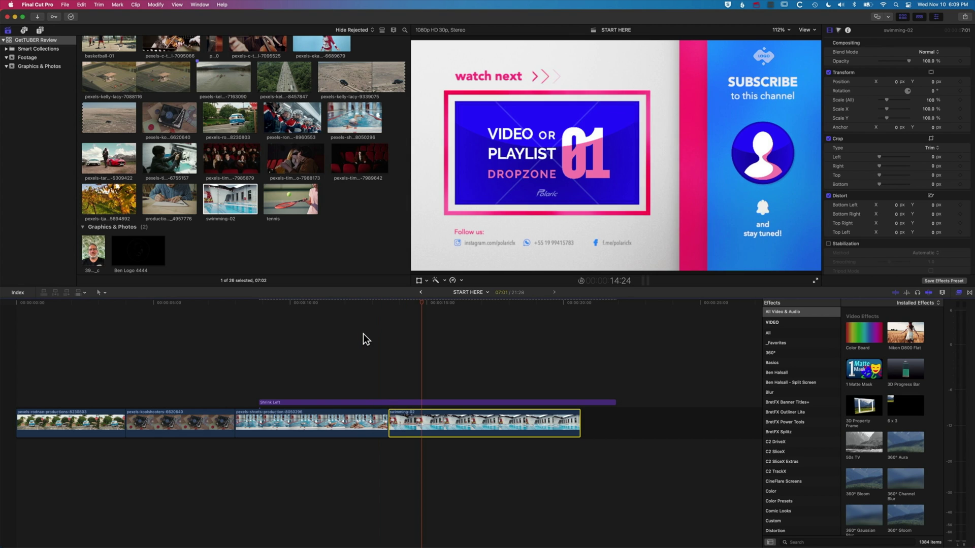
pyautogui.press('space')
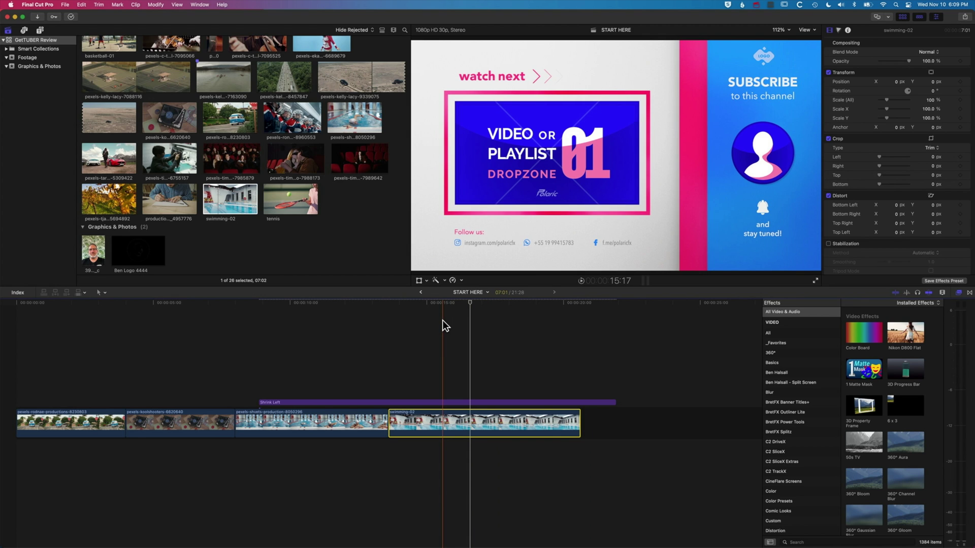
pyautogui.moveTo(470, 303); pyautogui.dragTo(457, 303)
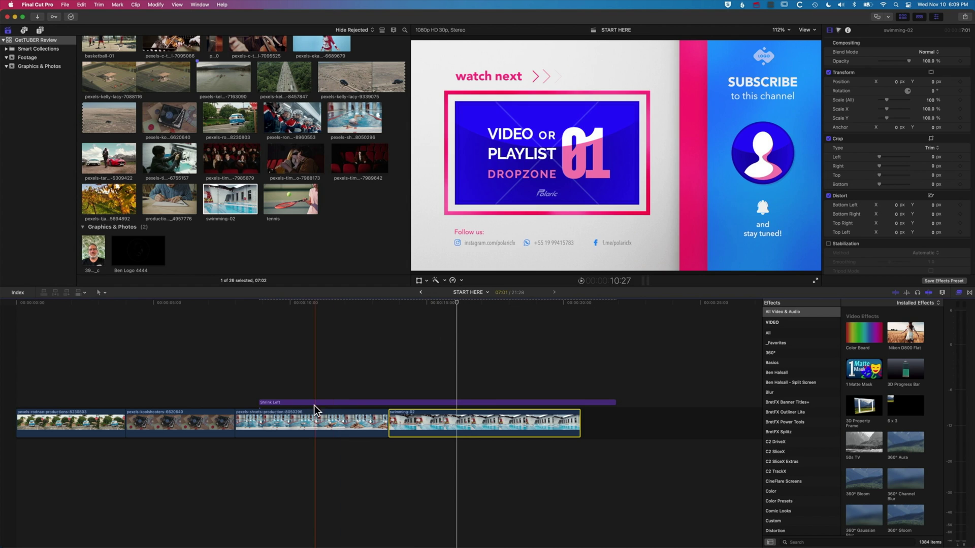
# Step: Select the Shrink Left title clip and check the panel display options without changing them
pyautogui.click(406, 402)
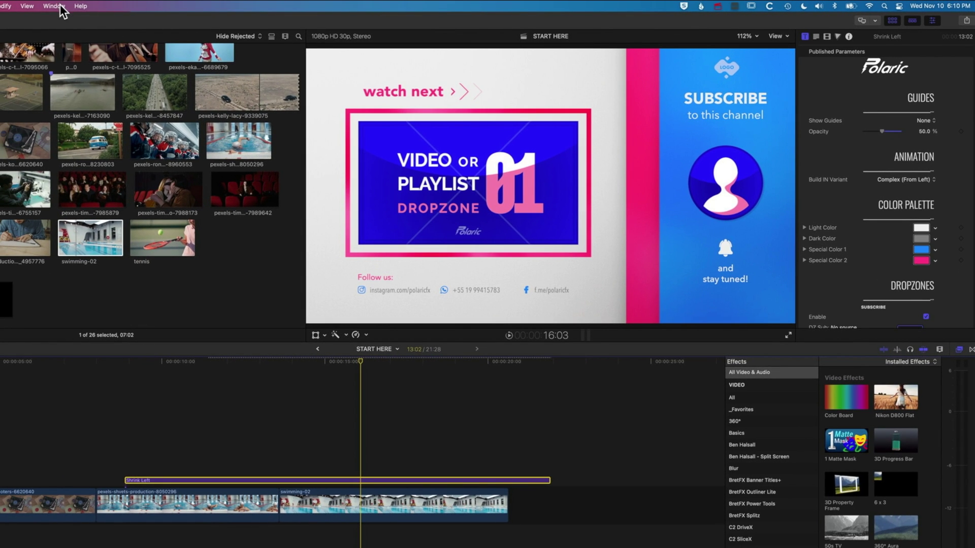
pyautogui.click(60, 5)
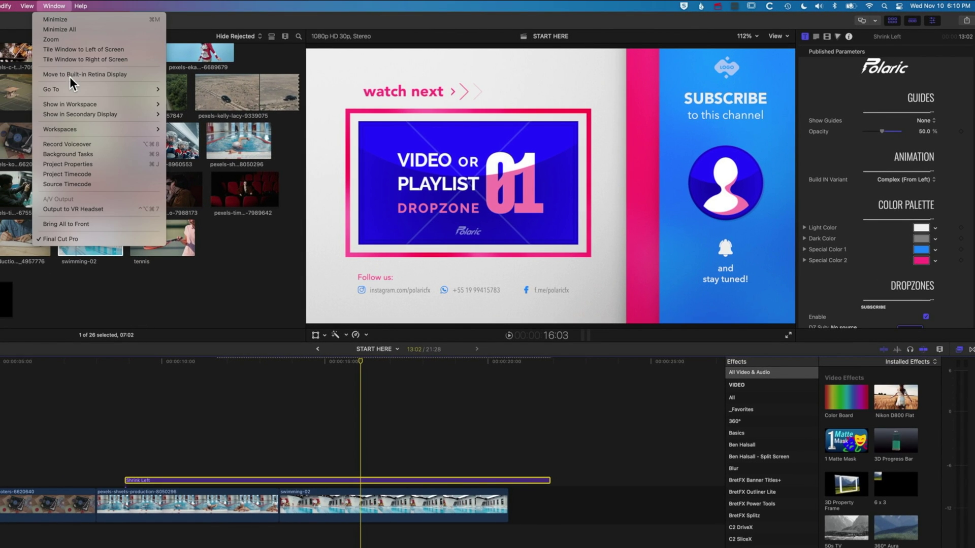
pyautogui.moveTo(102, 100)
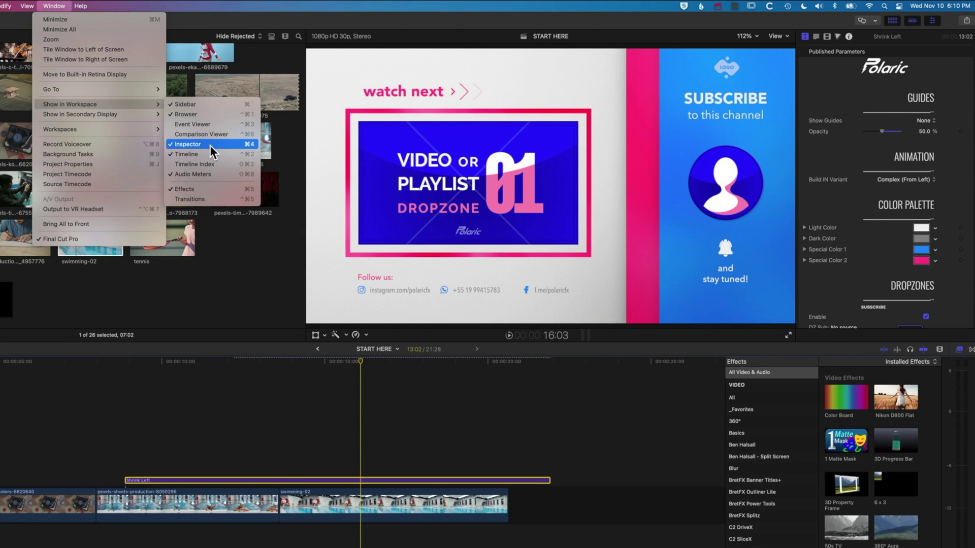
pyautogui.click(198, 23)
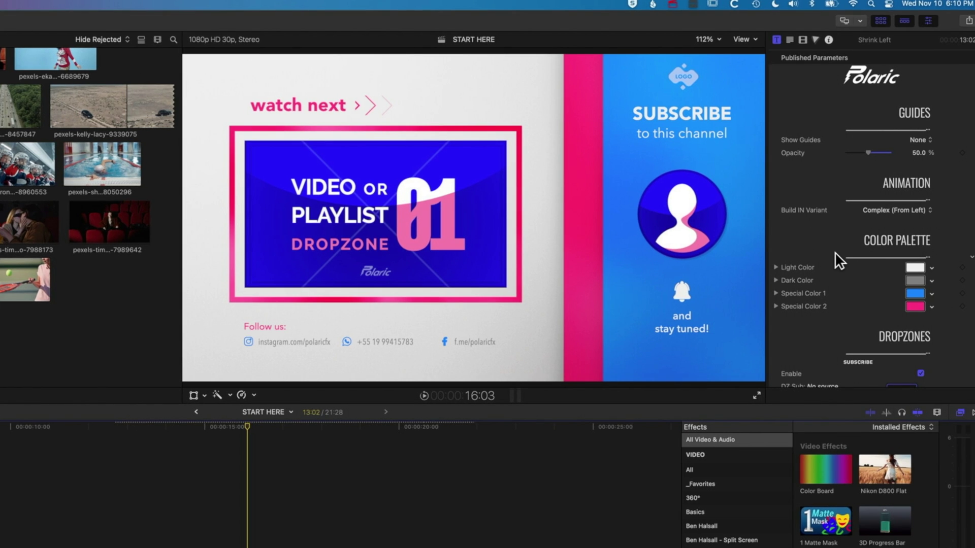
# Step: Scroll the Published Parameters past Color Palette to the VIDEO/PLAYLIST 1 dropzone
pyautogui.scroll(-1, 835, 252)
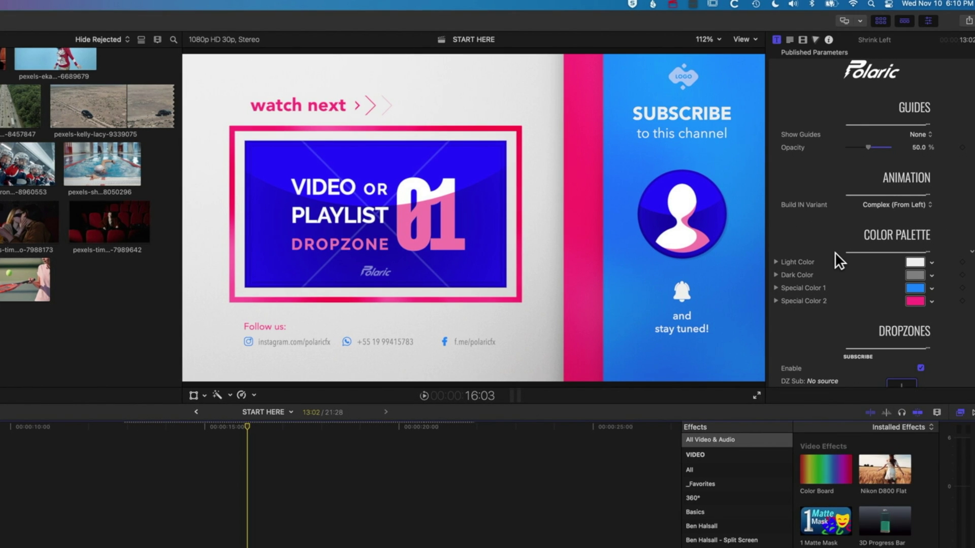
pyautogui.scroll(-5, 837, 249)
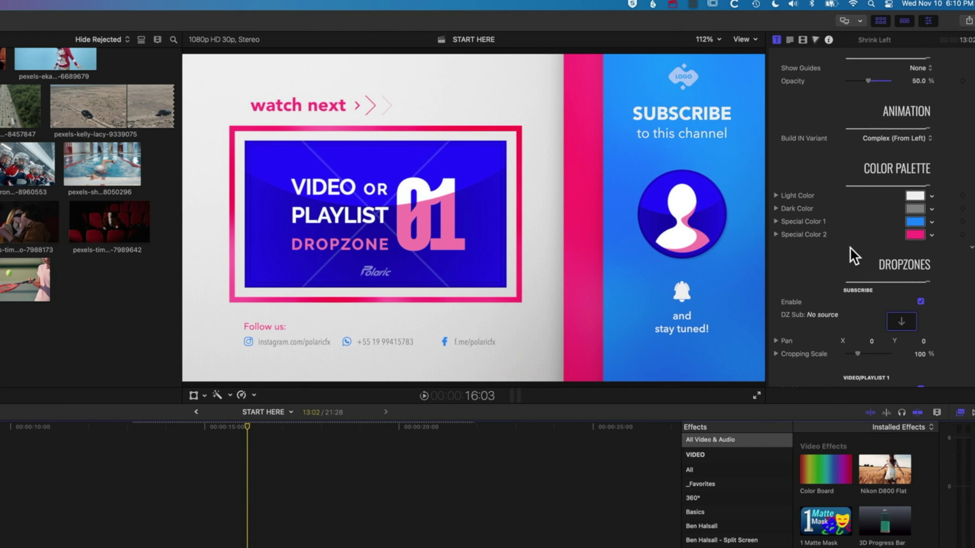
pyautogui.scroll(-4, 851, 249)
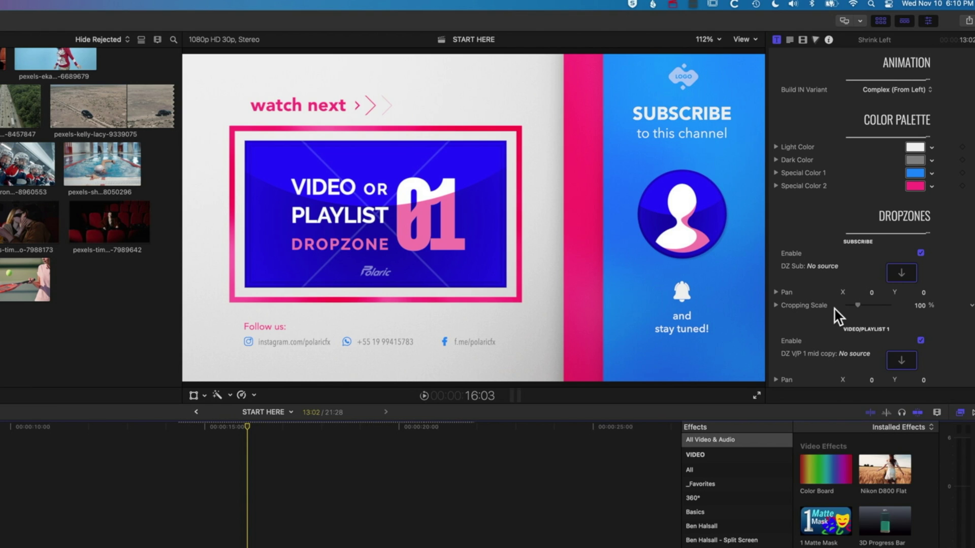
pyautogui.scroll(-5, 837, 350)
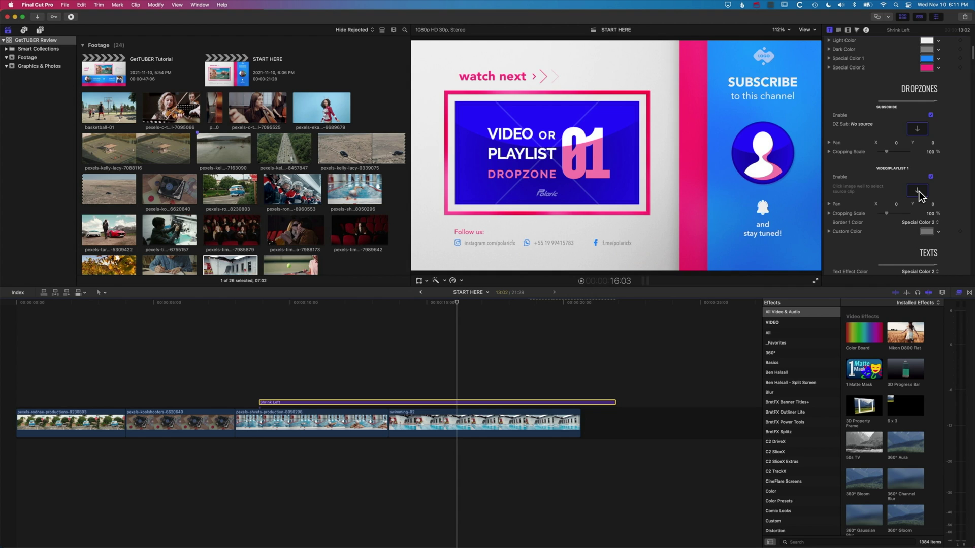
# Step: Set the DZ V/P 1 dropzone source to the woman-walking-between-cars clip and apply it
pyautogui.click(917, 191)
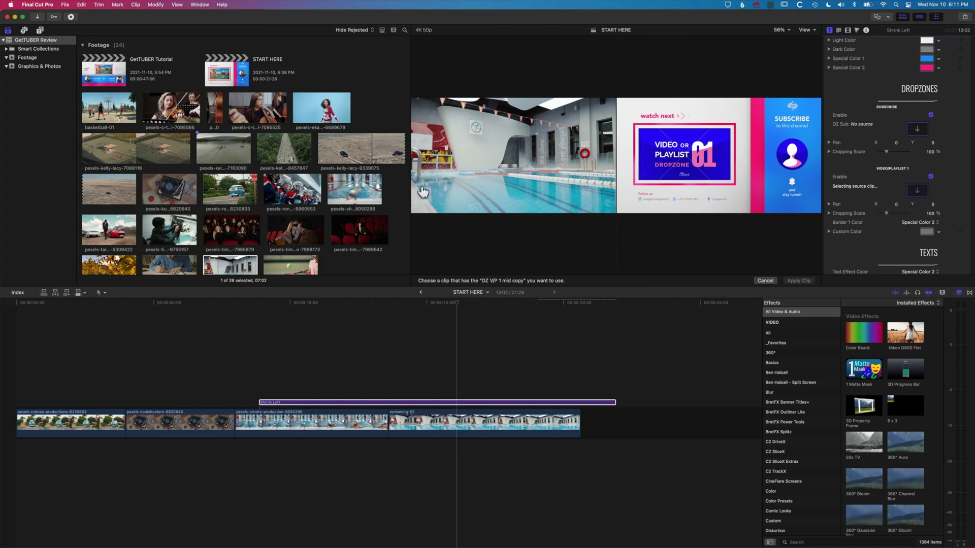
pyautogui.click(102, 235)
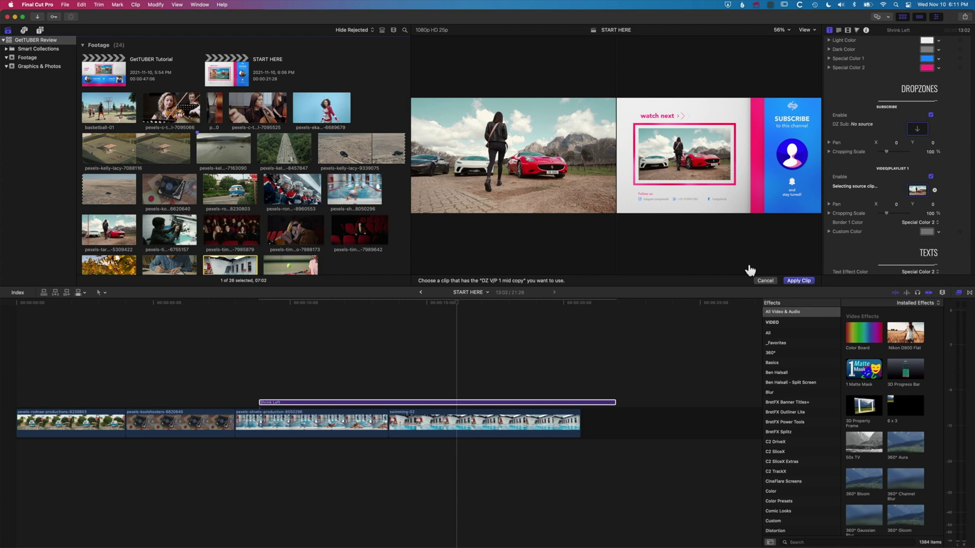
pyautogui.click(795, 282)
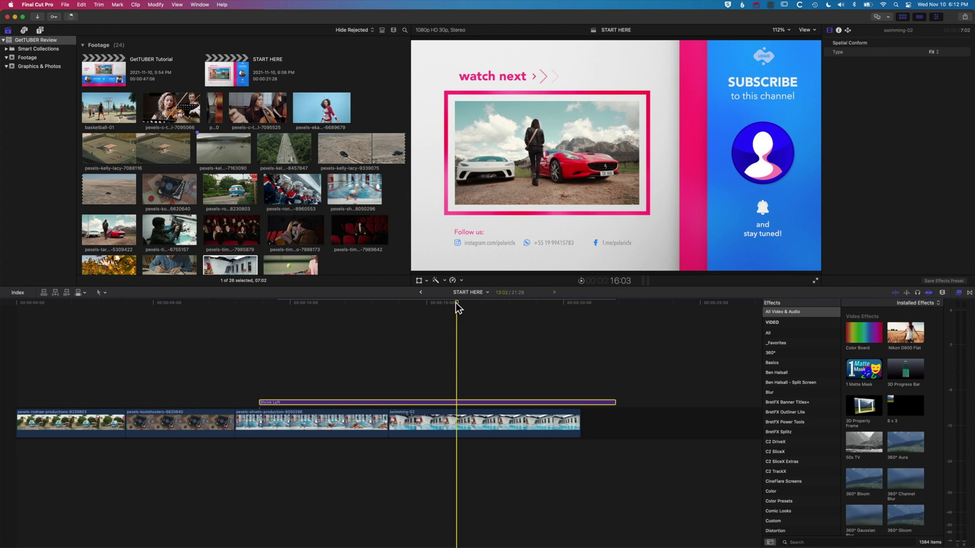
pyautogui.click(241, 303)
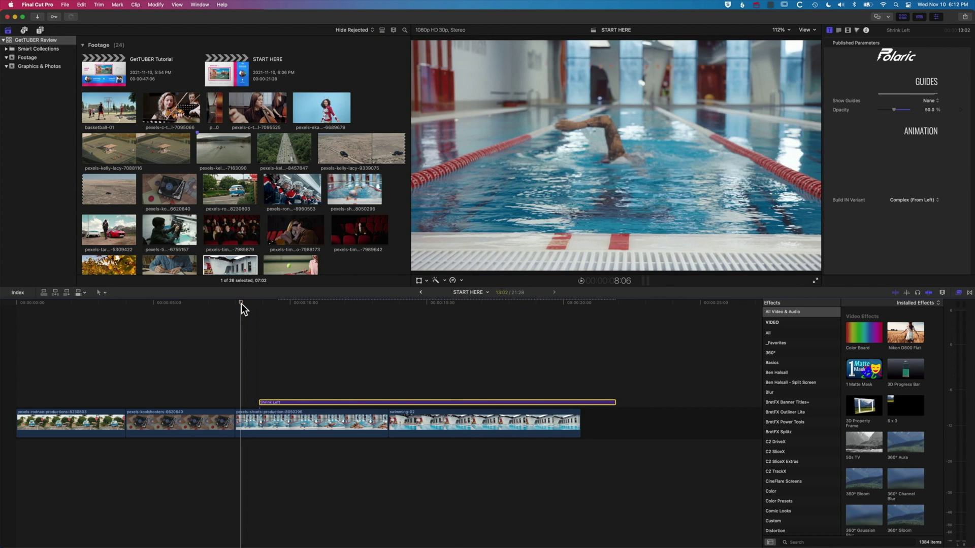
pyautogui.press('space')
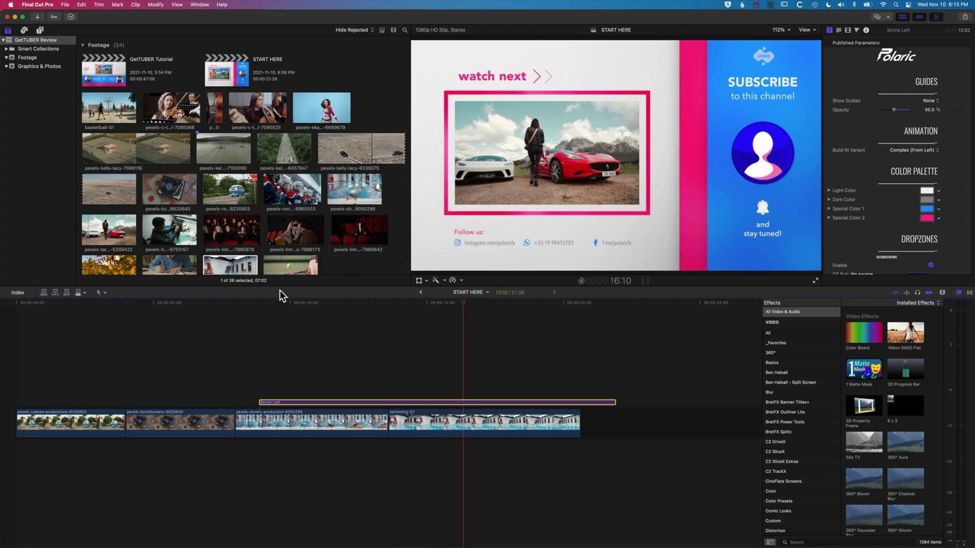
pyautogui.press('space')
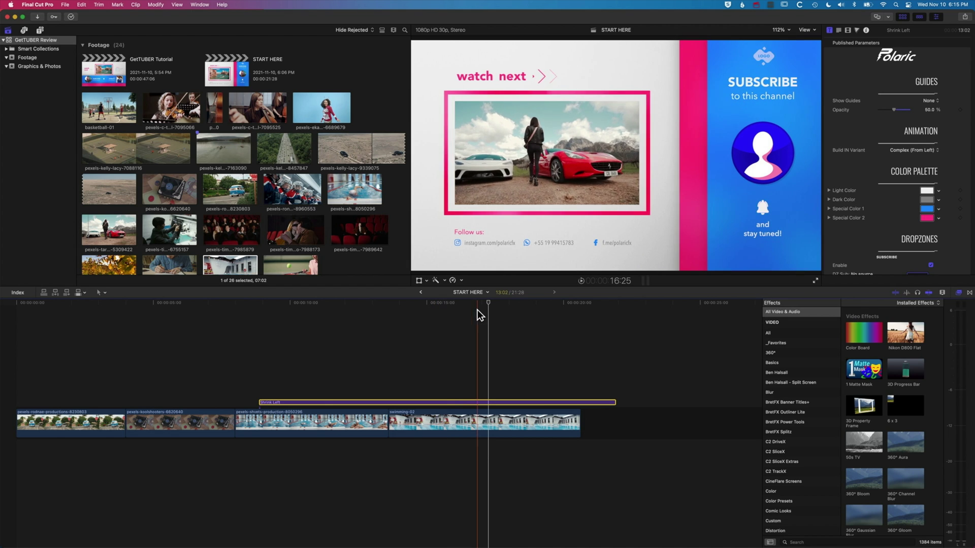
pyautogui.moveTo(487, 302); pyautogui.dragTo(452, 304)
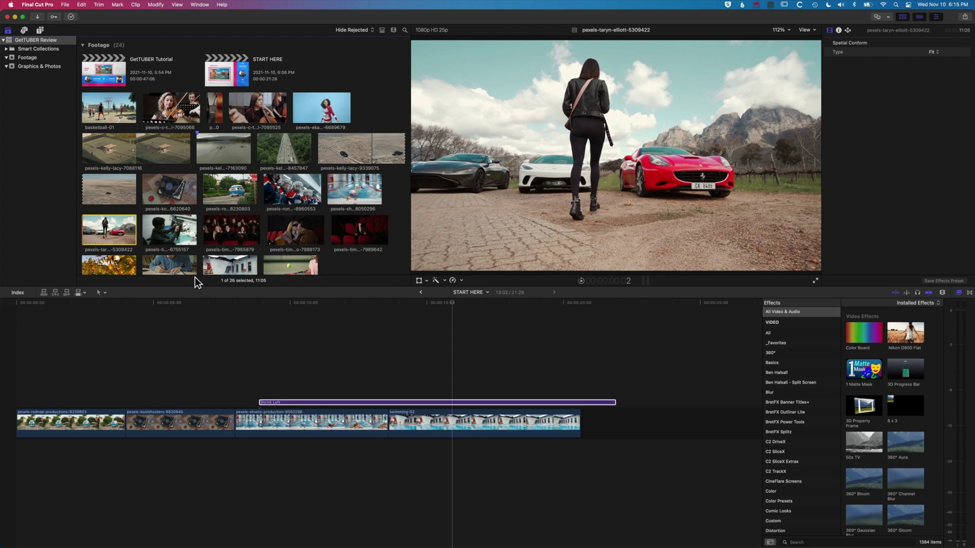
pyautogui.moveTo(418, 302); pyautogui.dragTo(271, 314)
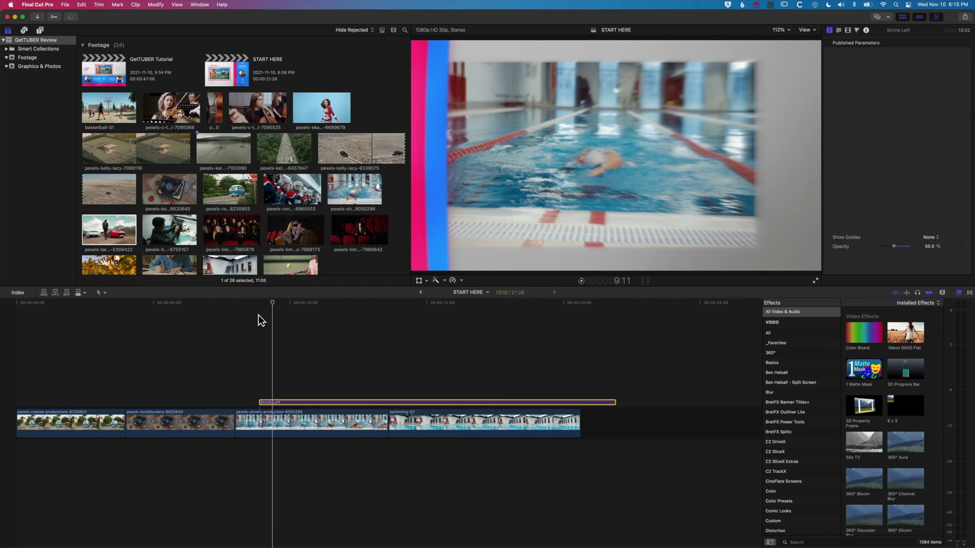
# Step: With the playhead before the title, reapply the woman-and-cars clip to the DZ V/P 1 well
pyautogui.click(258, 316)
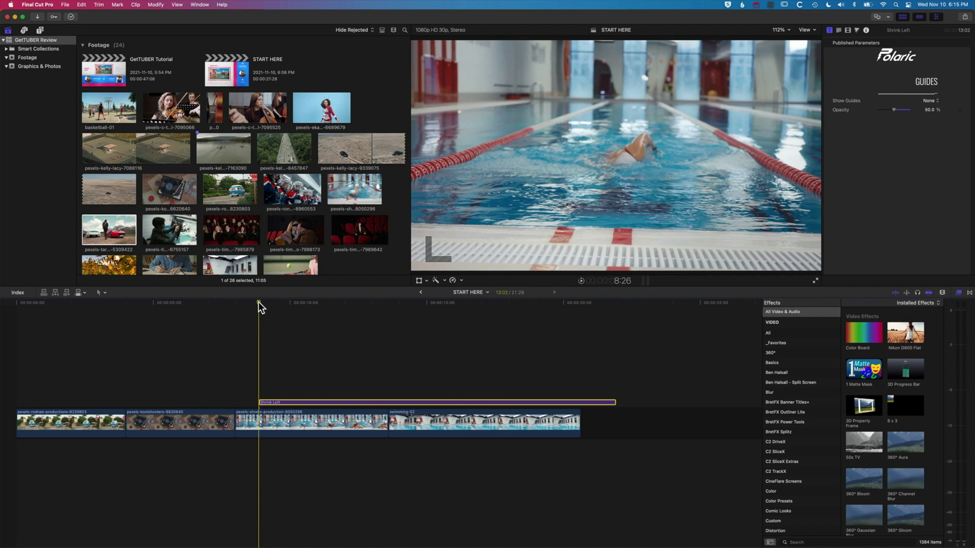
pyautogui.scroll(-5, 942, 156)
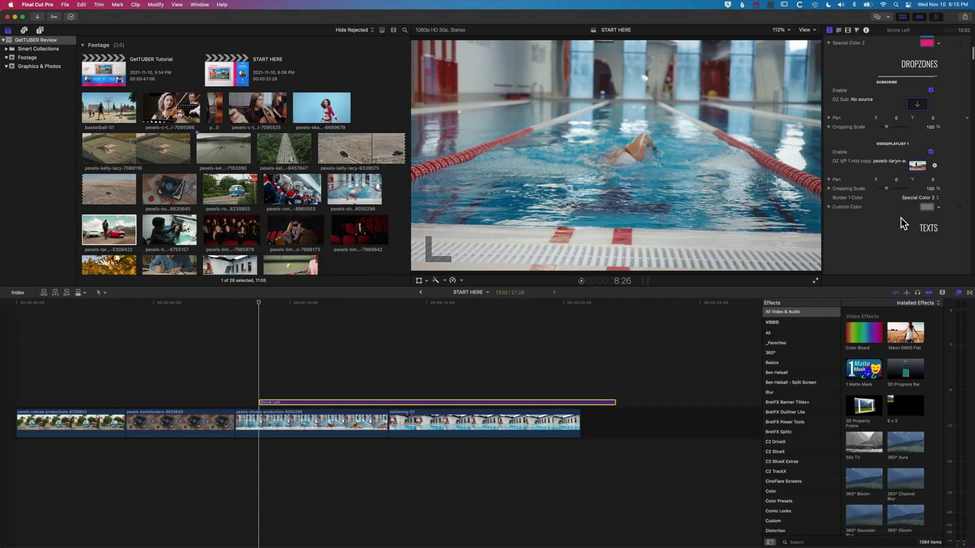
pyautogui.click(918, 167)
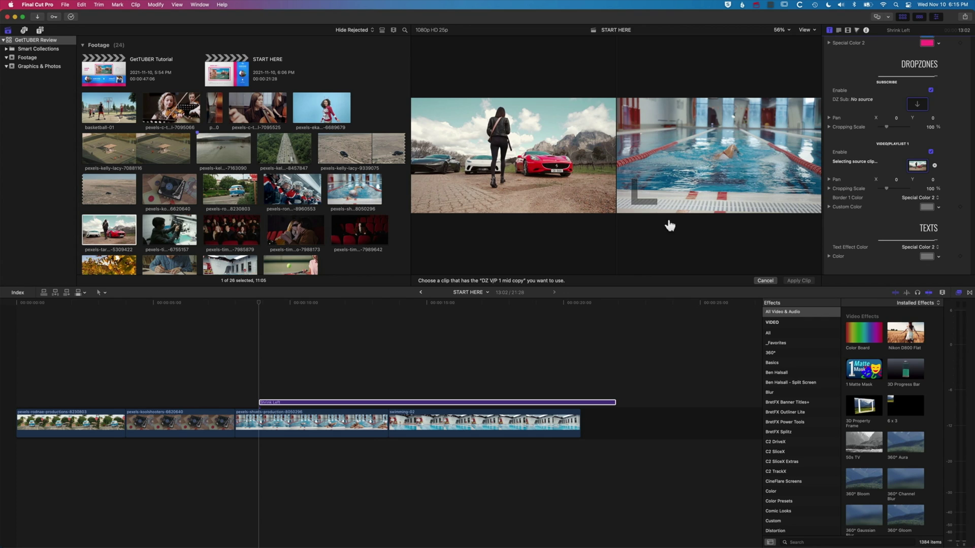
pyautogui.click(84, 236)
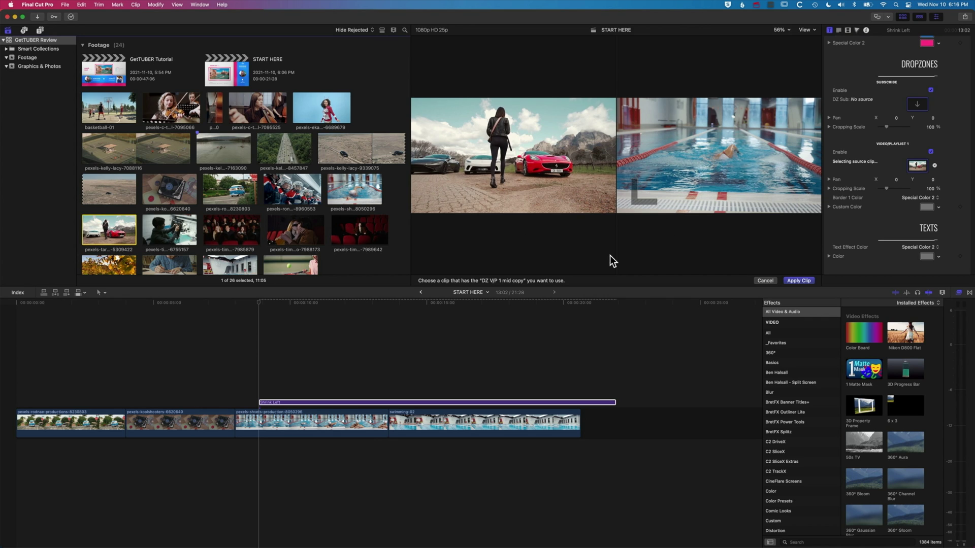
pyautogui.click(799, 281)
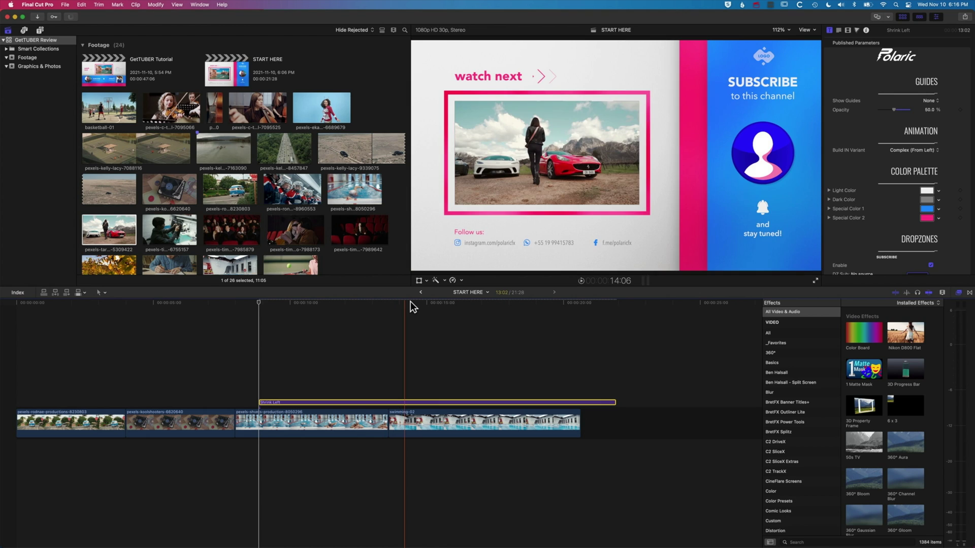
# Step: List the portrait and Ben Logo 4444 clips while keeping the end-screen title in the viewer
pyautogui.click(410, 302)
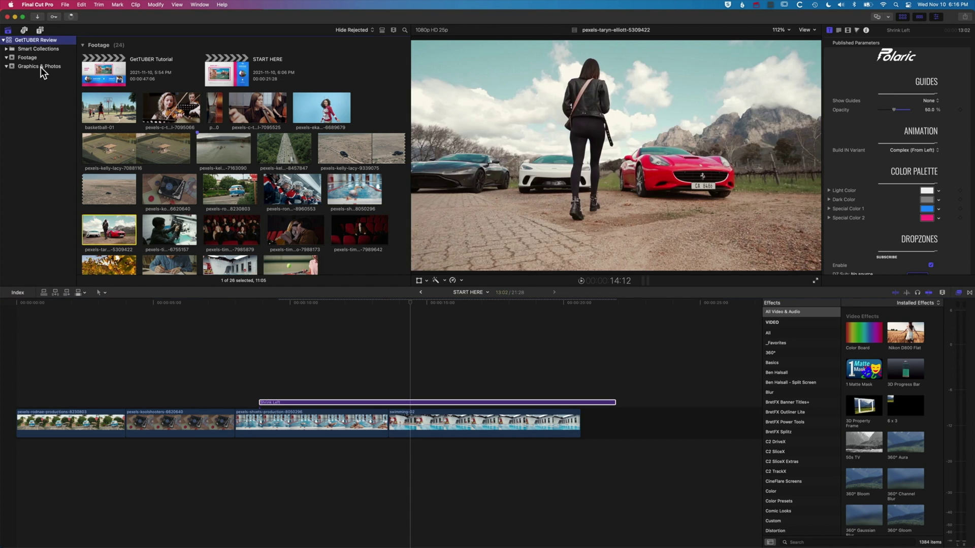
pyautogui.click(41, 67)
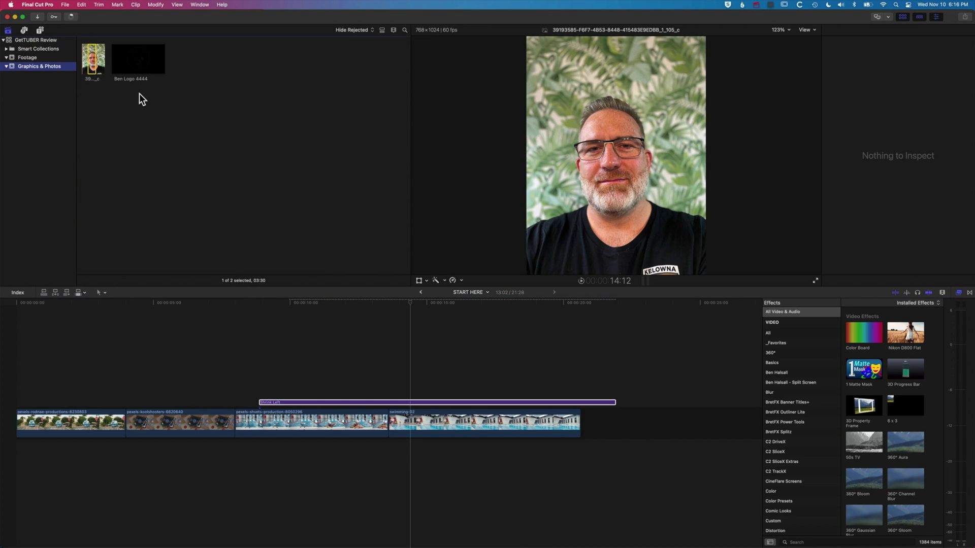
pyautogui.click(409, 302)
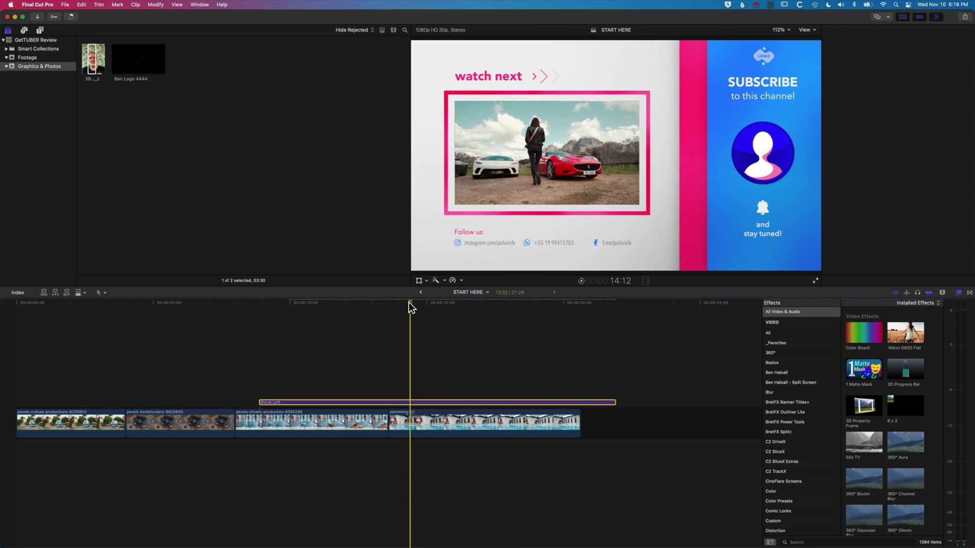
pyautogui.press('super+1')
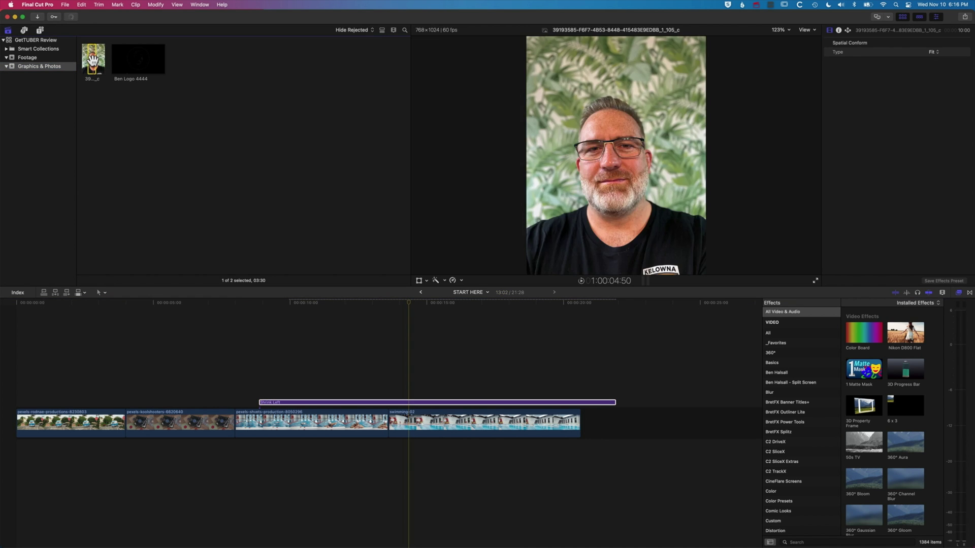
pyautogui.click(409, 303)
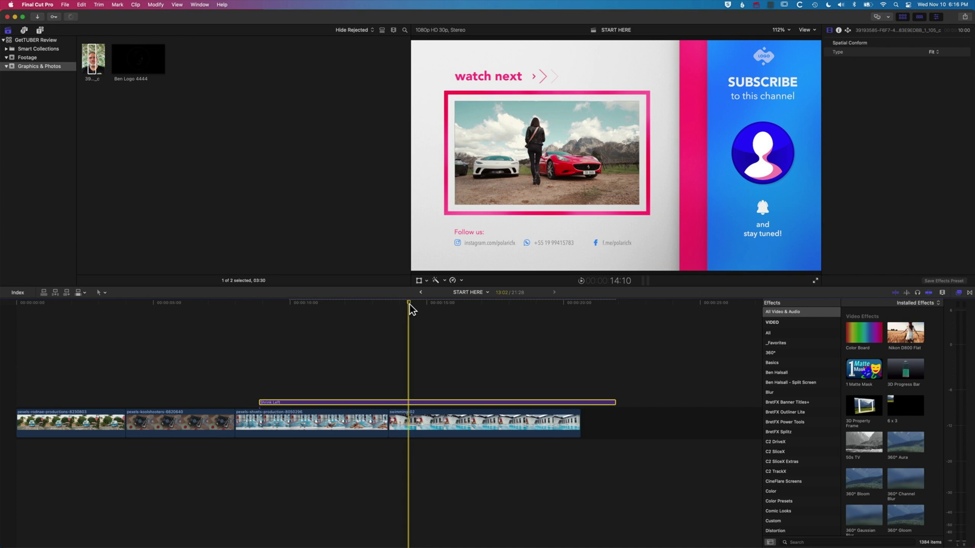
# Step: Toggle the LOGO Enable off and on, then pick Ben Logo 4444 as the DZ LOGO source
pyautogui.scroll(-3, 866, 126)
pyautogui.scroll(-10, 866, 127)
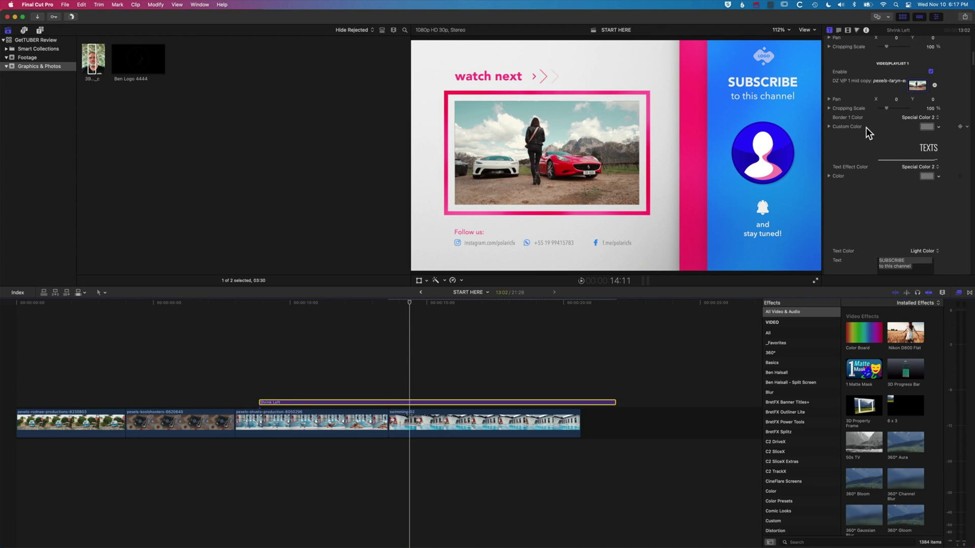
pyautogui.scroll(-10, 866, 127)
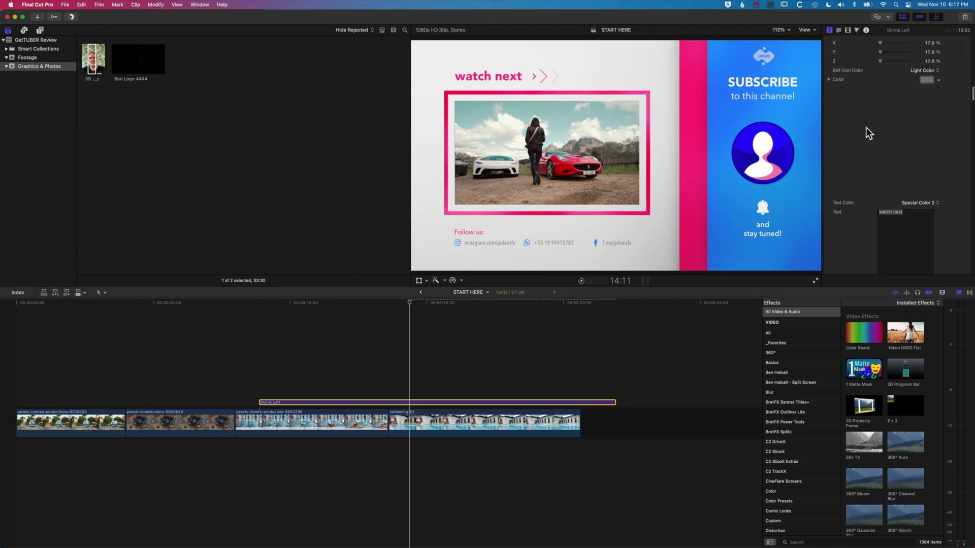
pyautogui.scroll(-8, 866, 127)
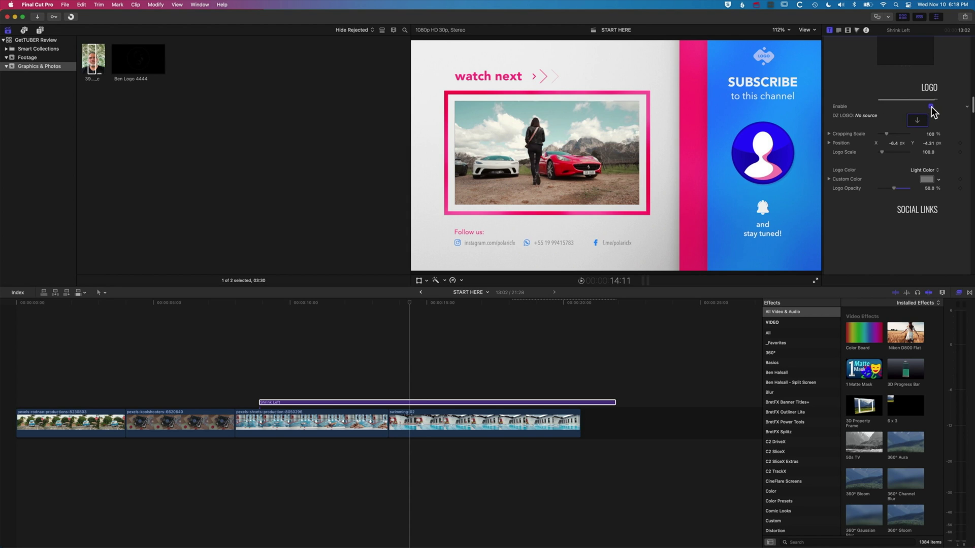
pyautogui.click(930, 107)
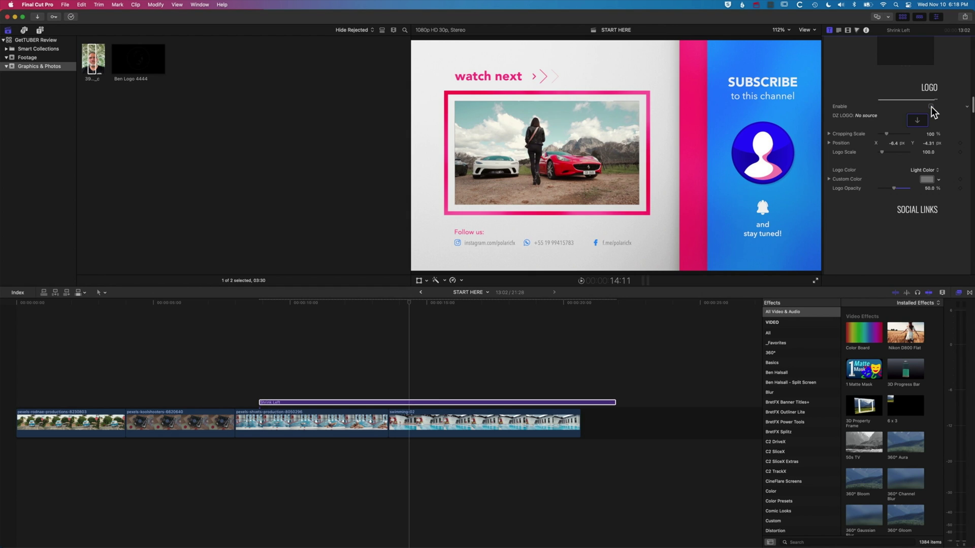
pyautogui.click(931, 106)
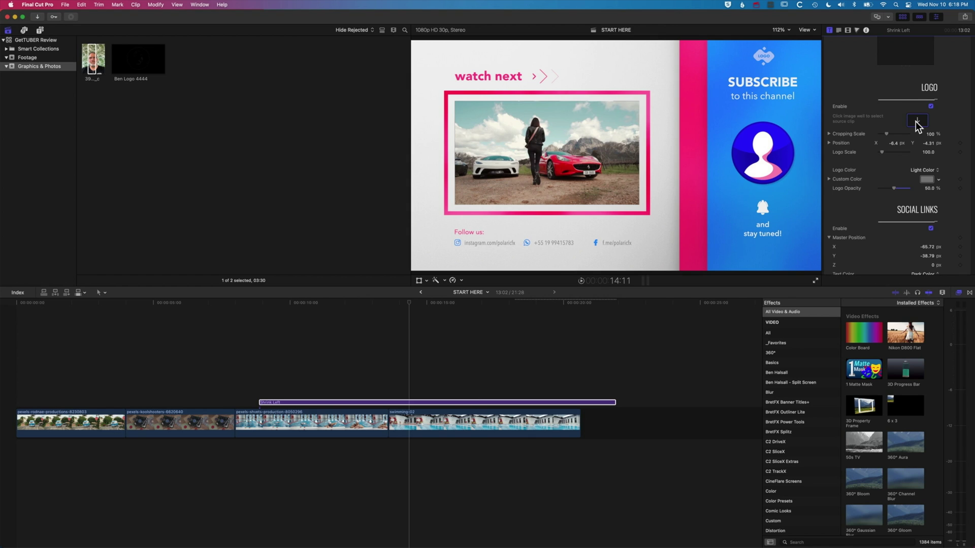
pyautogui.click(917, 122)
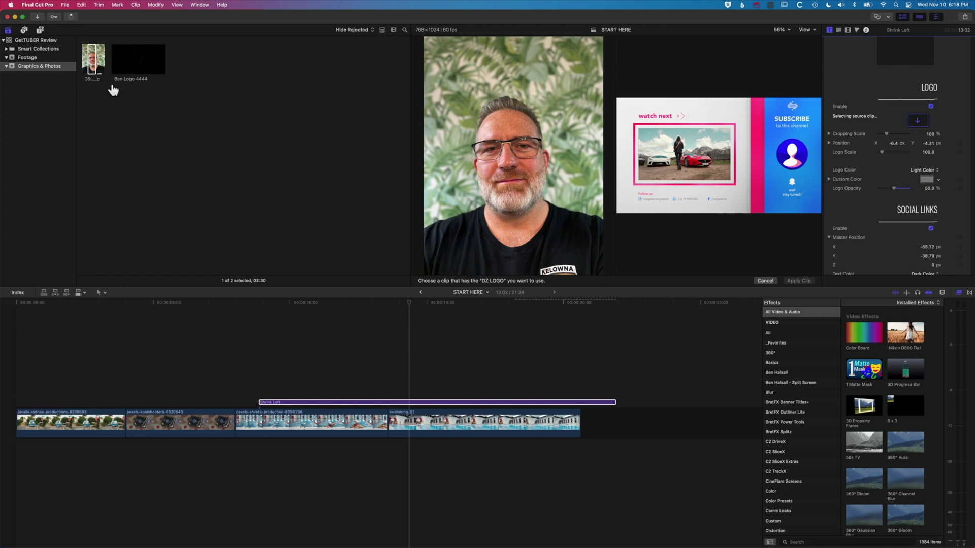
pyautogui.click(131, 70)
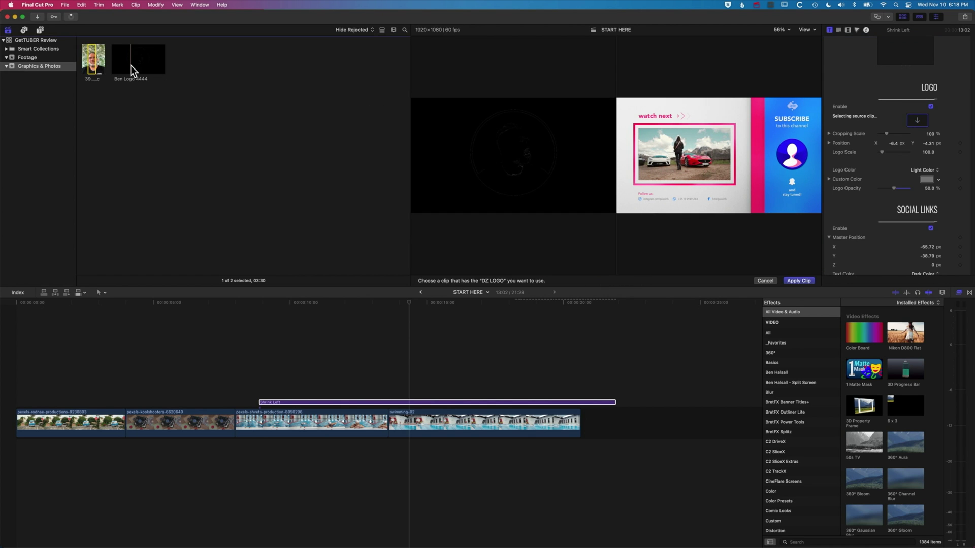